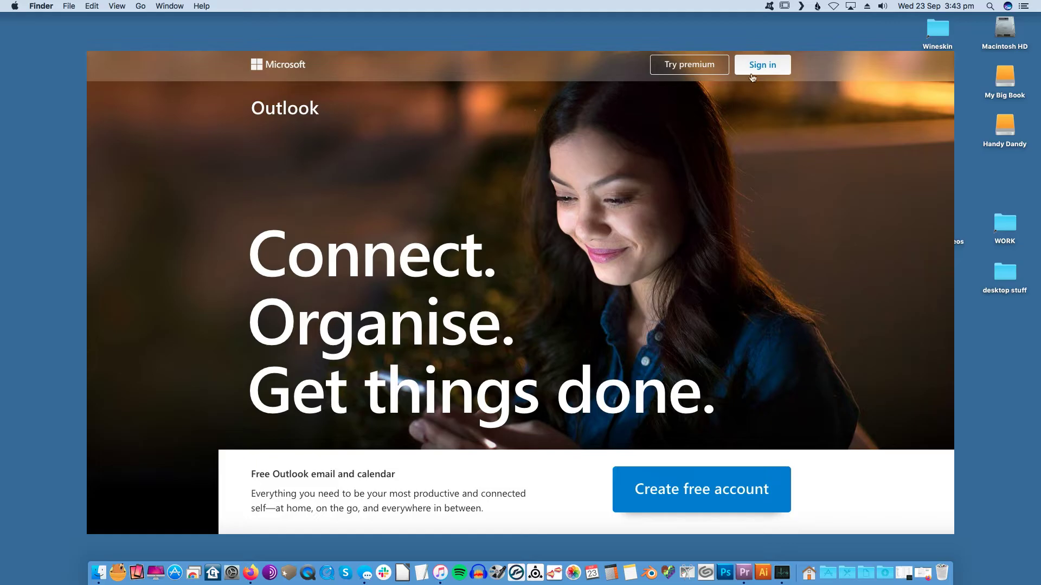
# - Sign in to the existing account with the prefilled email and its password
pyautogui.click(759, 65)
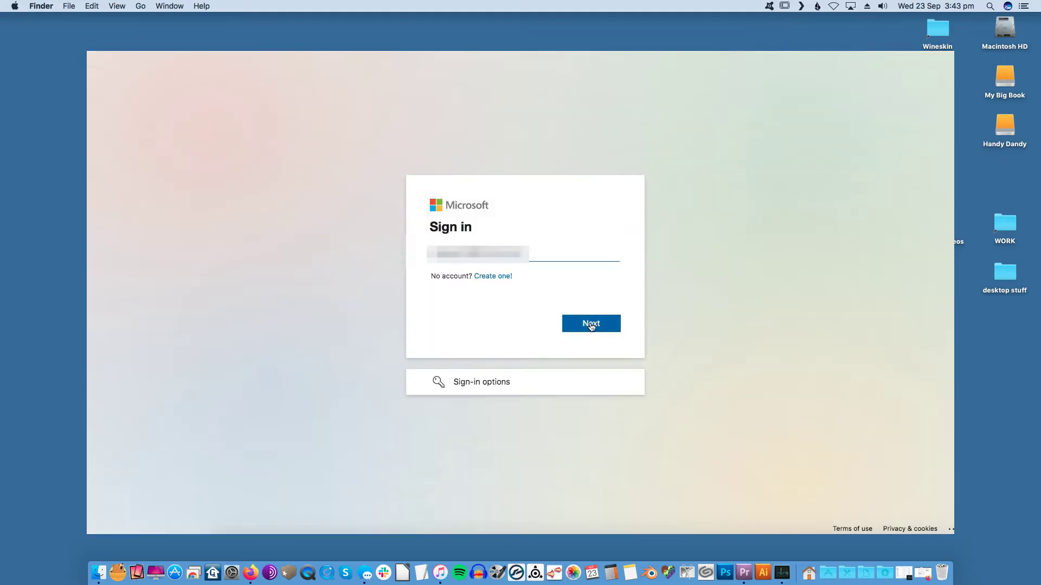
pyautogui.click(591, 325)
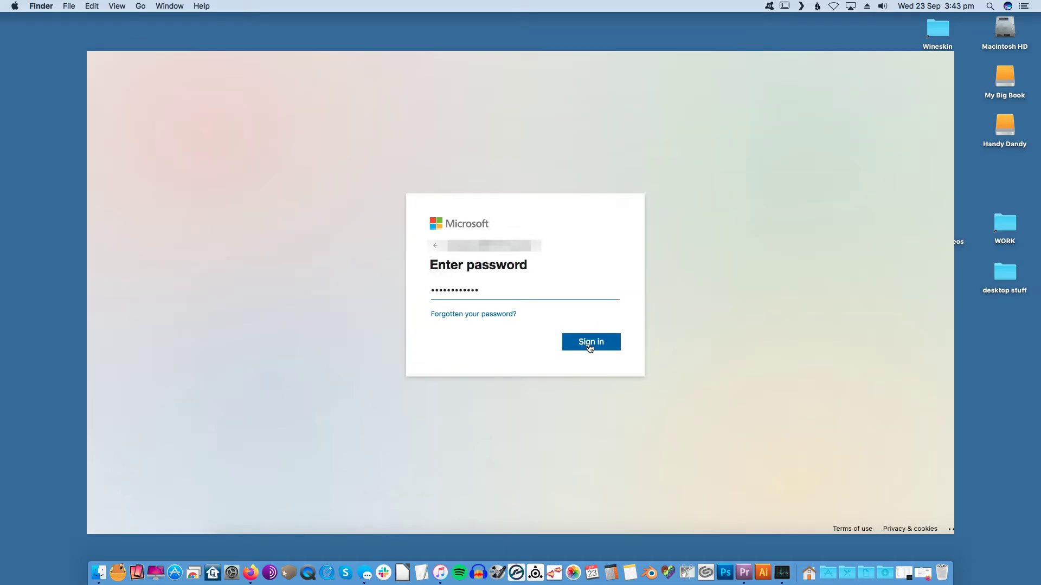
pyautogui.click(591, 346)
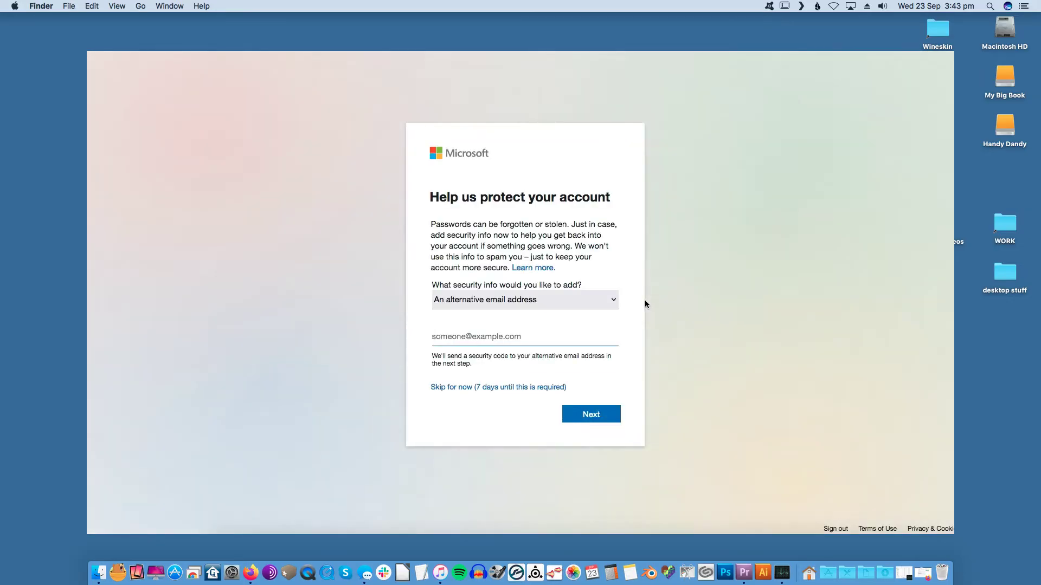
# - Add a backup email, verify it with the emailed security code, stay signed in, and decline passwordless sign-in
pyautogui.click(525, 338)
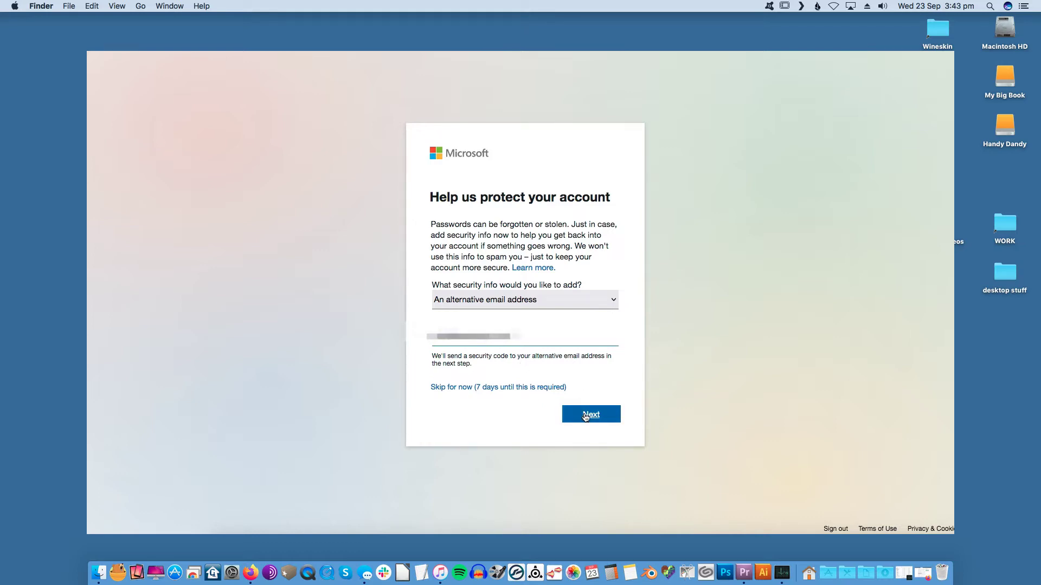
pyautogui.click(585, 416)
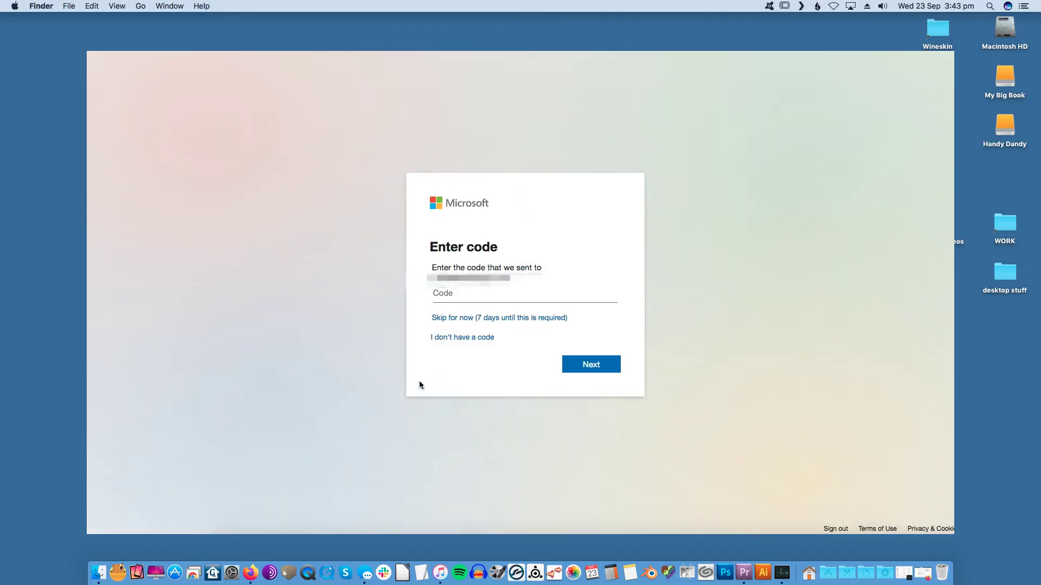
pyautogui.click(590, 364)
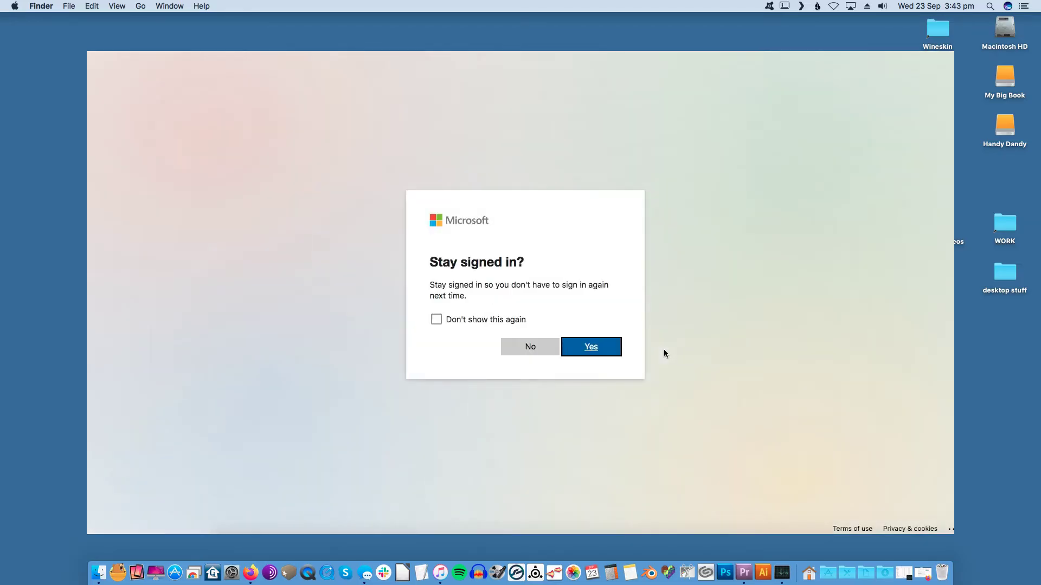
pyautogui.click(586, 346)
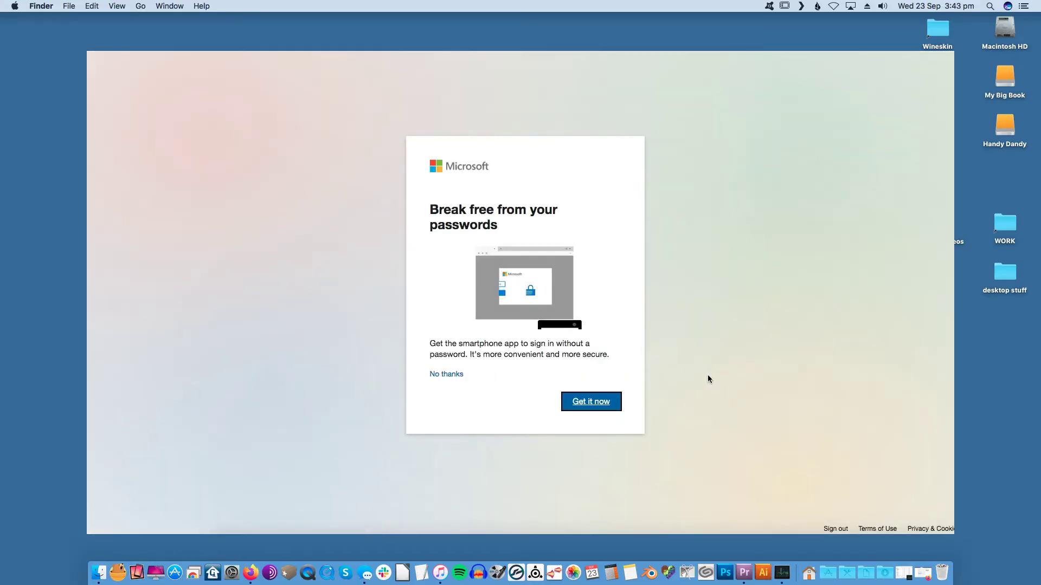
pyautogui.click(446, 375)
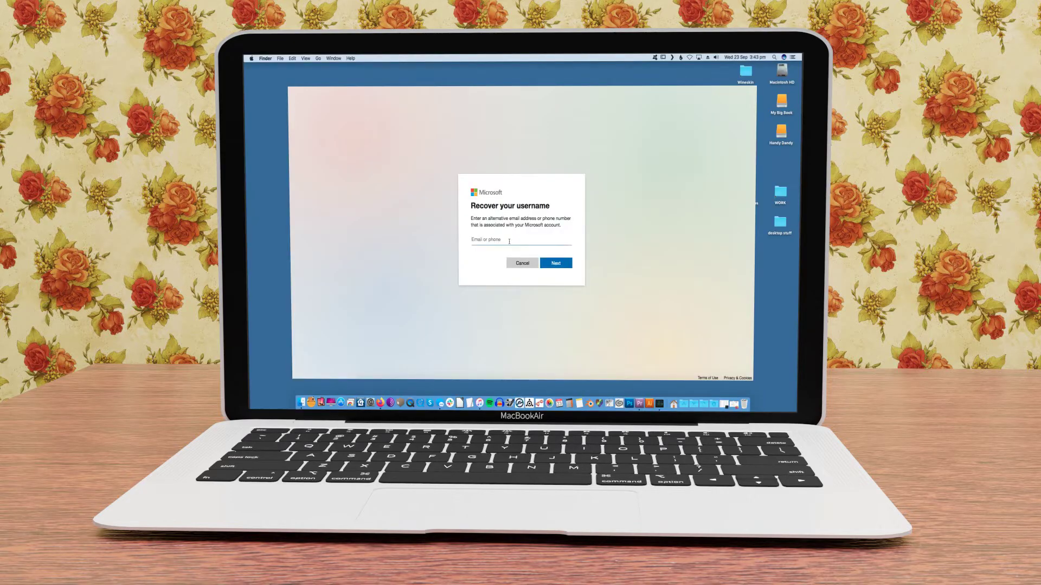
# - Enter the recovery email address and its security code to list the linked usernames
pyautogui.click(509, 241)
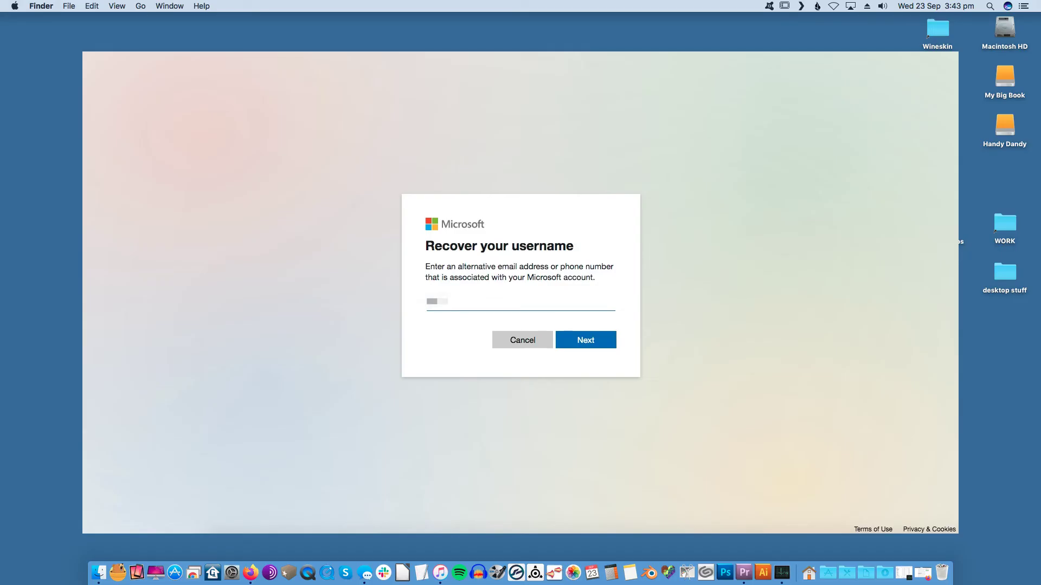
pyautogui.write('@outlook.com')
pyautogui.click(586, 342)
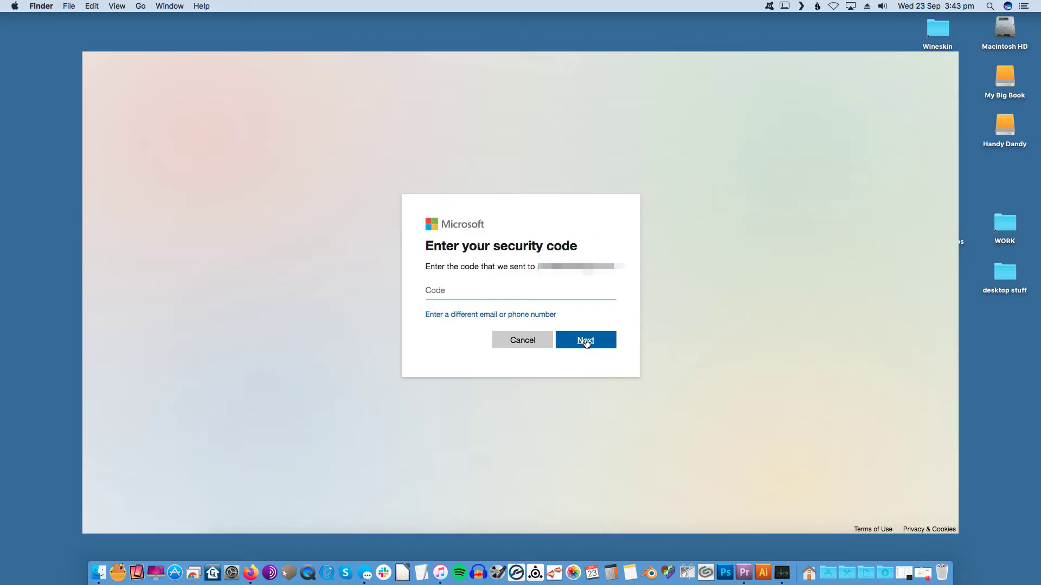
pyautogui.click(479, 293)
pyautogui.click(576, 340)
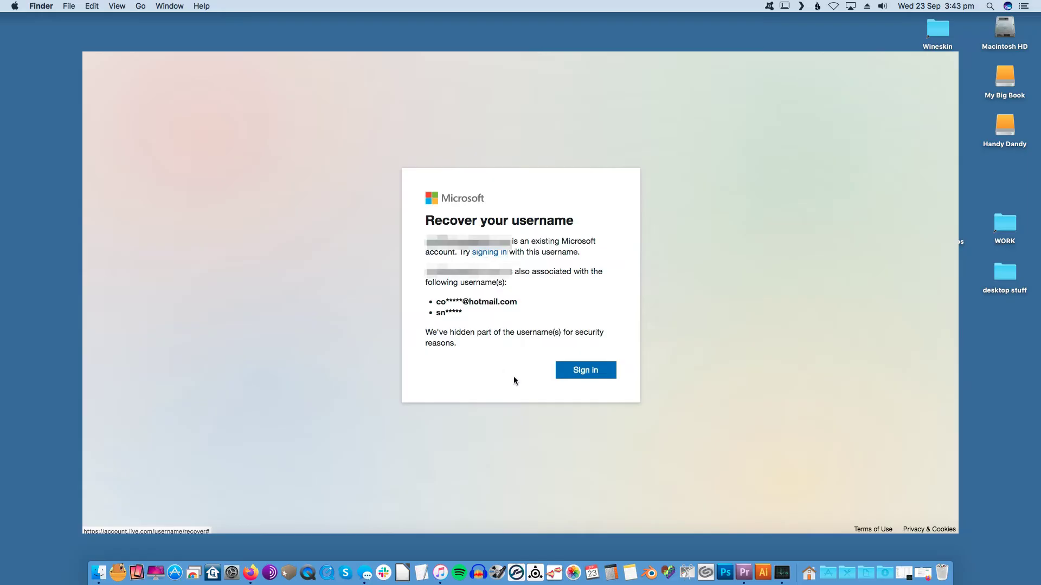
# - Start signing in with a recovered username
pyautogui.click(588, 373)
pyautogui.write('unreadable')
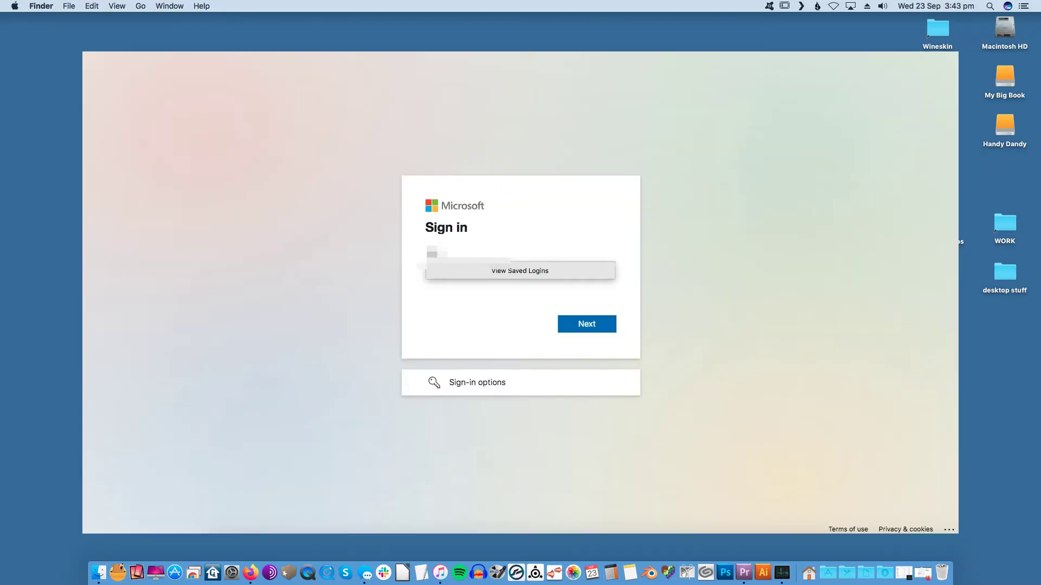
pyautogui.write('unreadable')
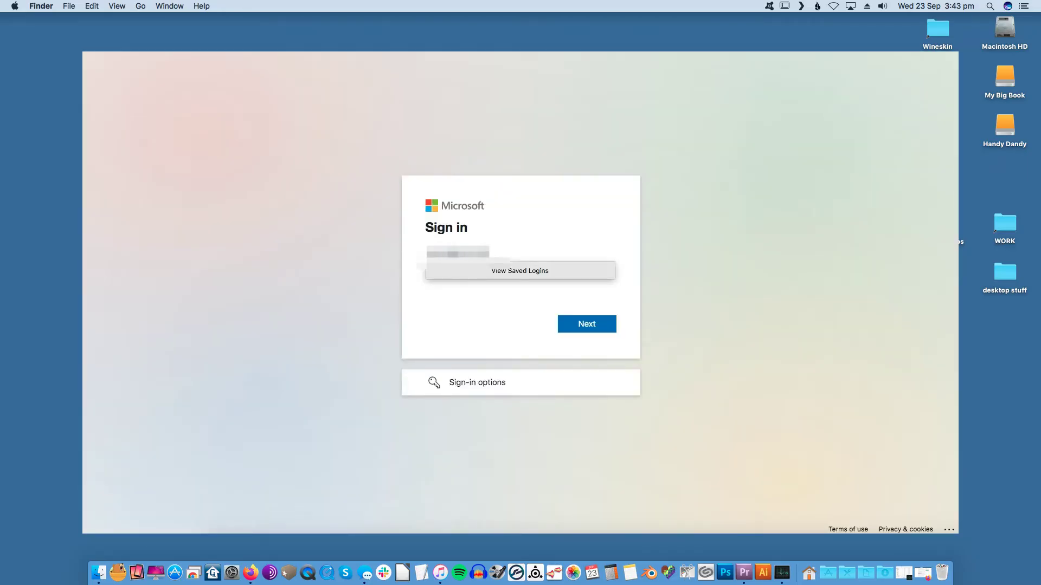
pyautogui.click(566, 325)
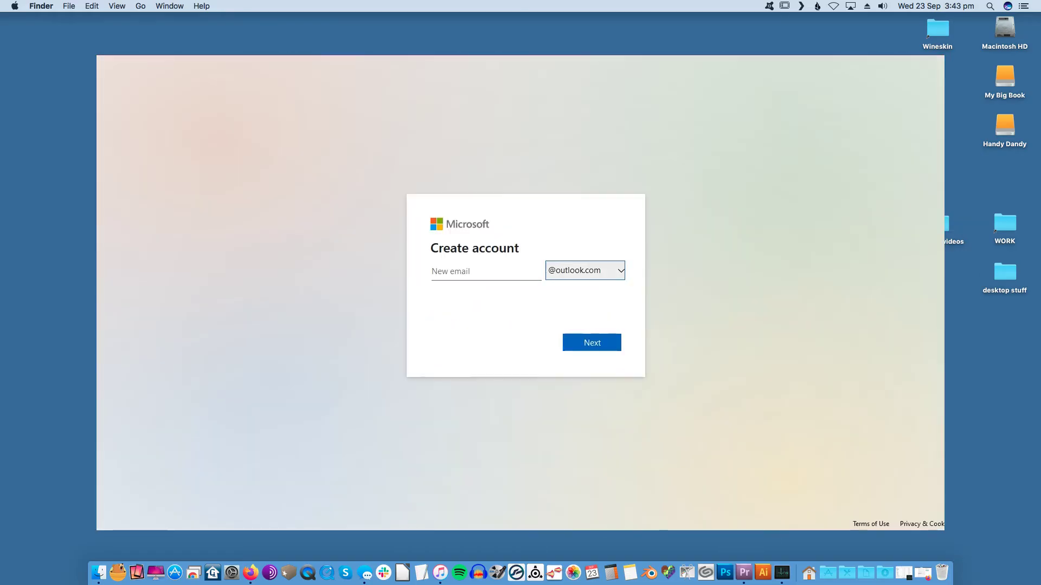
# - Pick the hotmail.com domain, submit a new username, then submit the new account's password
pyautogui.press('space')
pyautogui.press('Down')
pyautogui.press('Return')
pyautogui.hotkey('shift', 'Tab')
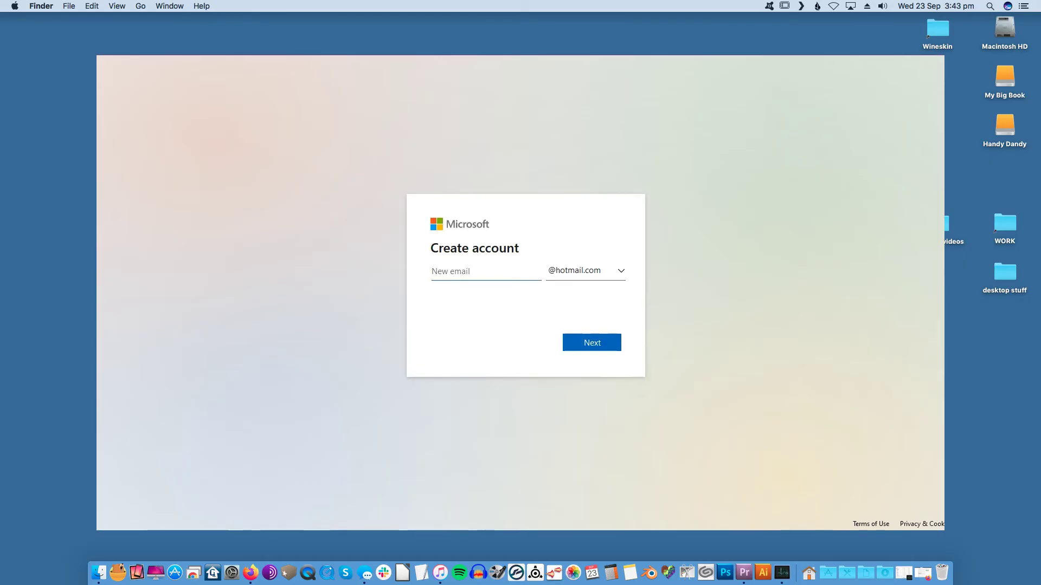
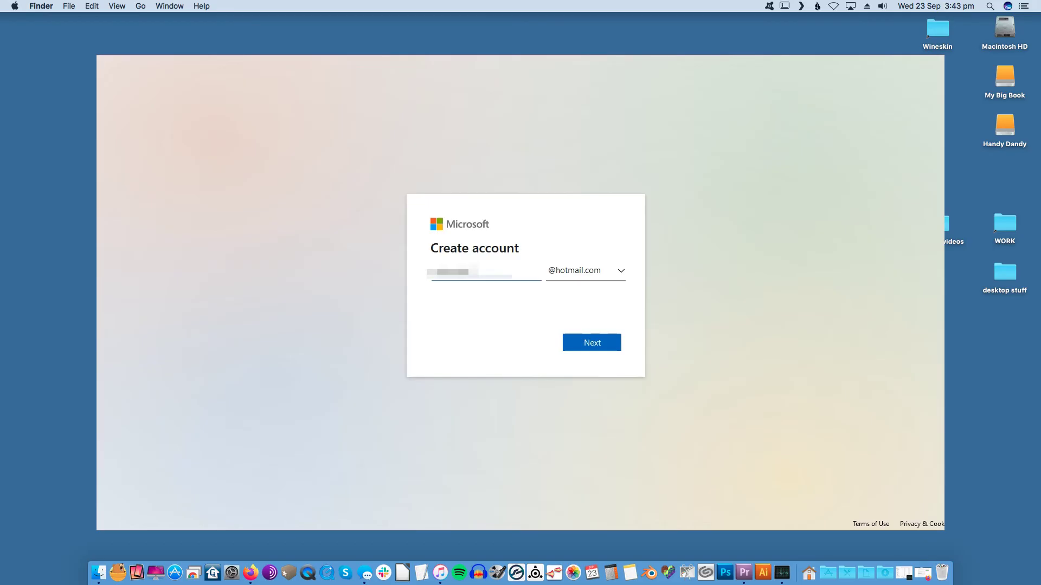
pyautogui.press('Return')
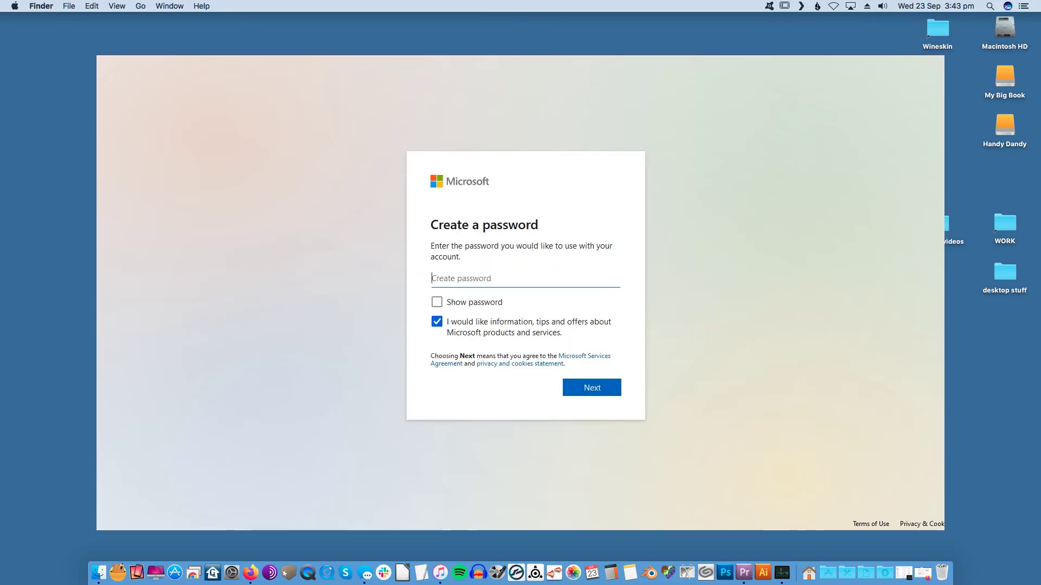
pyautogui.write('************')
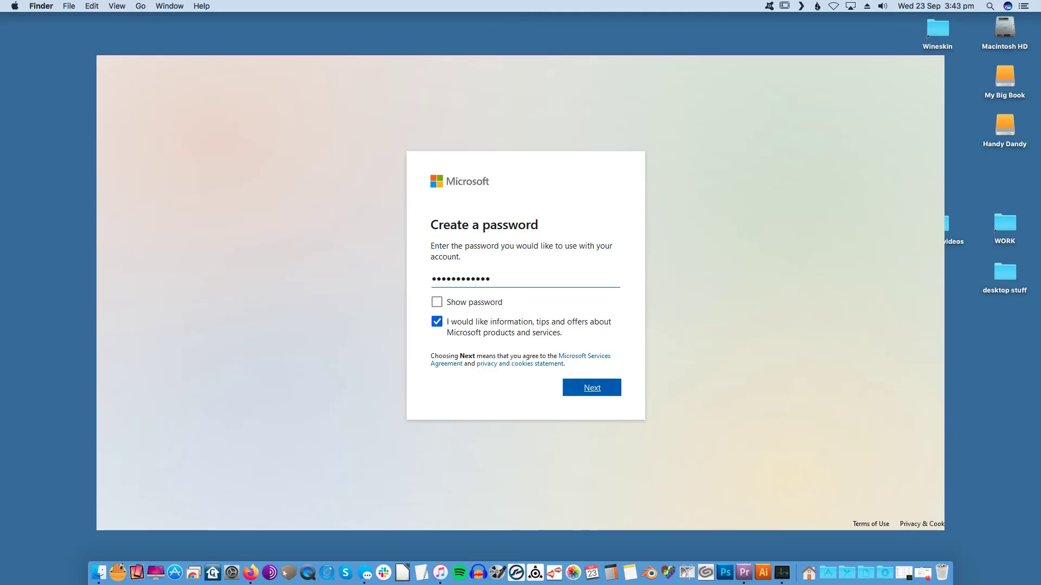
pyautogui.press('Return')
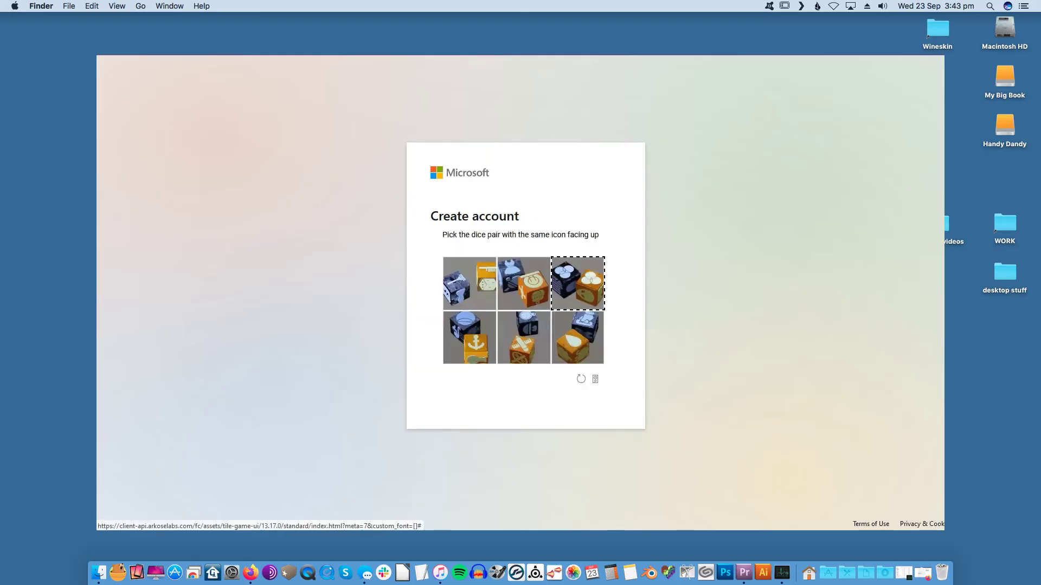
# - Select the matching dice pairs, ending with the top-left pair, to complete verification
pyautogui.click(523, 337)
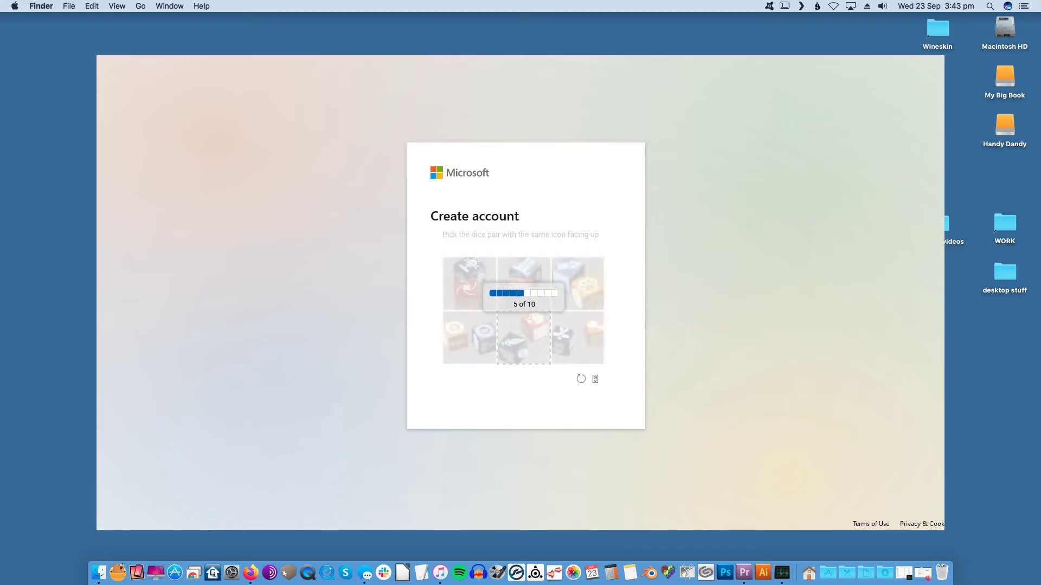
pyautogui.press('Return')
pyautogui.press('Up')
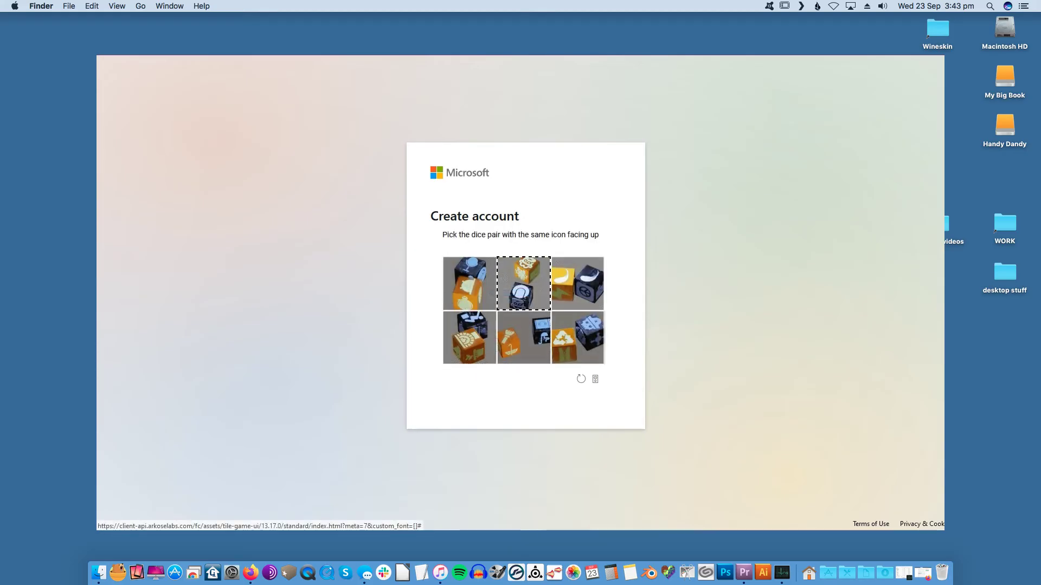
pyautogui.press('Right')
pyautogui.press('Return')
pyautogui.press('Left')
pyautogui.press('Left')
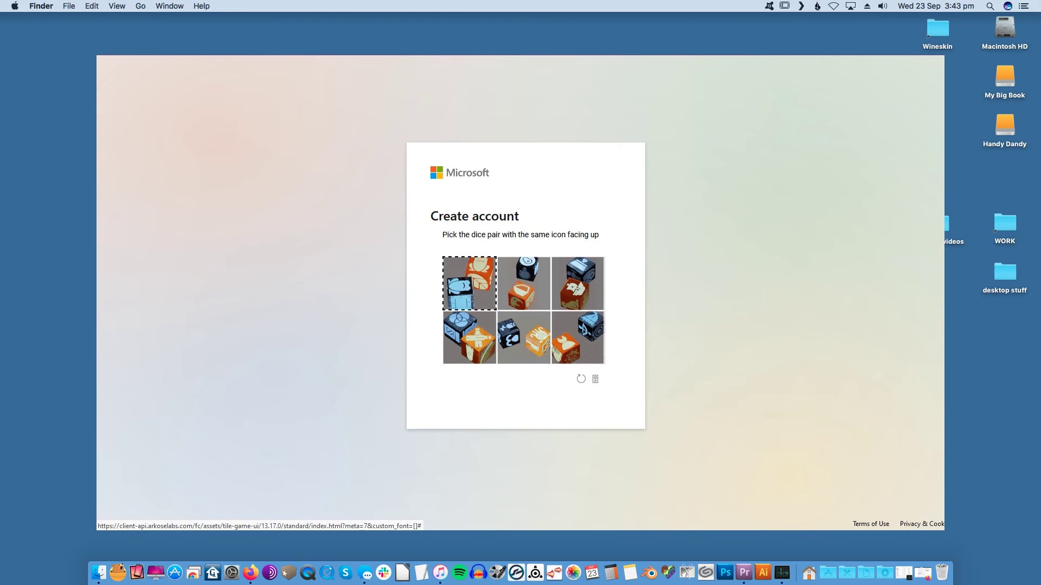
pyautogui.press('Return')
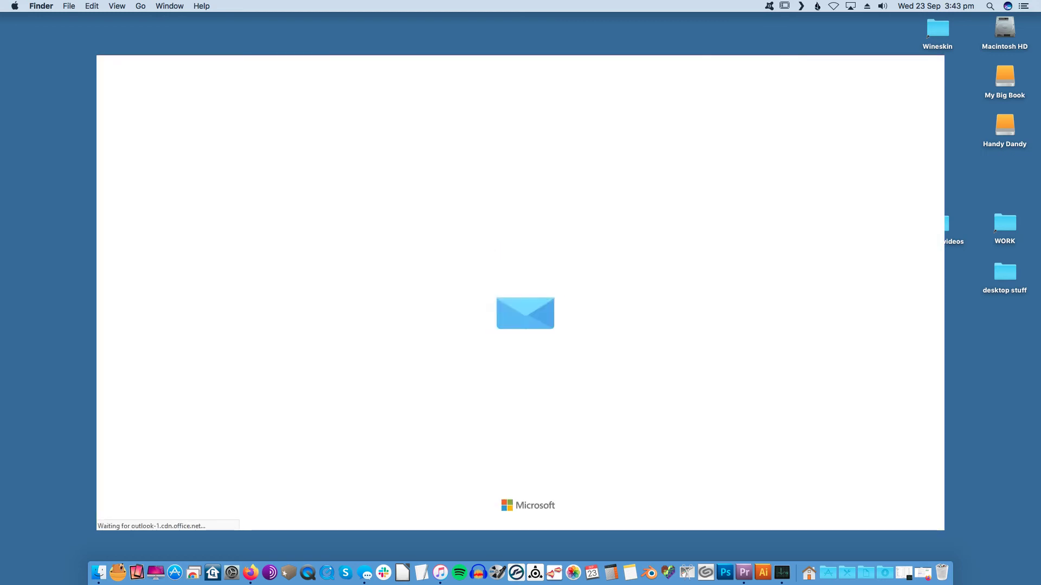